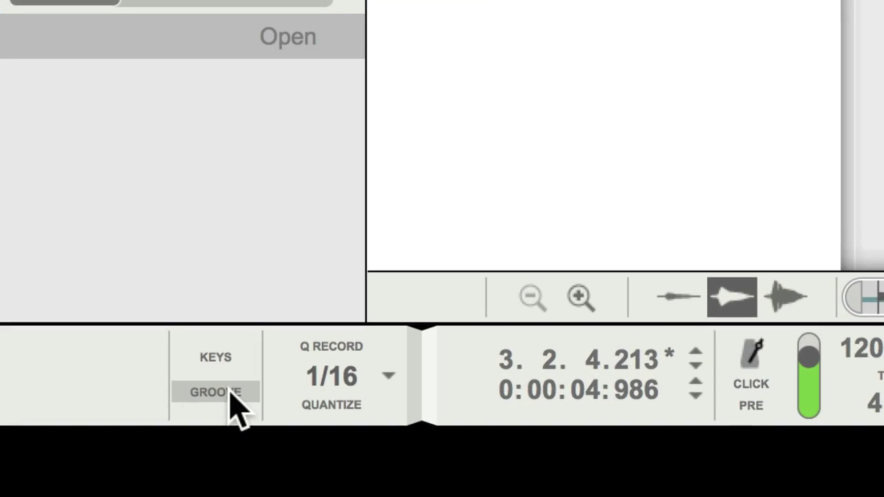
Show the ReGroove Mixer, with channels A1–A8, beneath the sequencer
{"action": "left_click", "coordinate": [230, 392]}
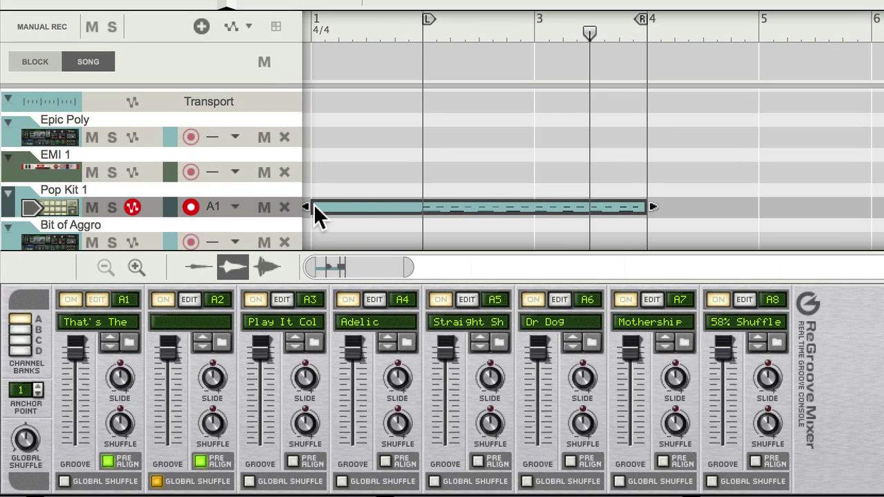
{"action": "left_click", "coordinate": [218, 204]}
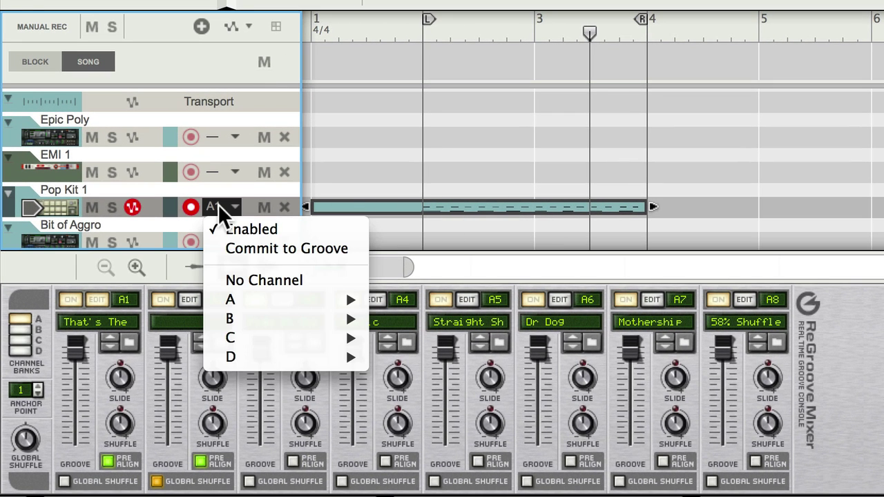
{"action": "left_click", "coordinate": [147, 307]}
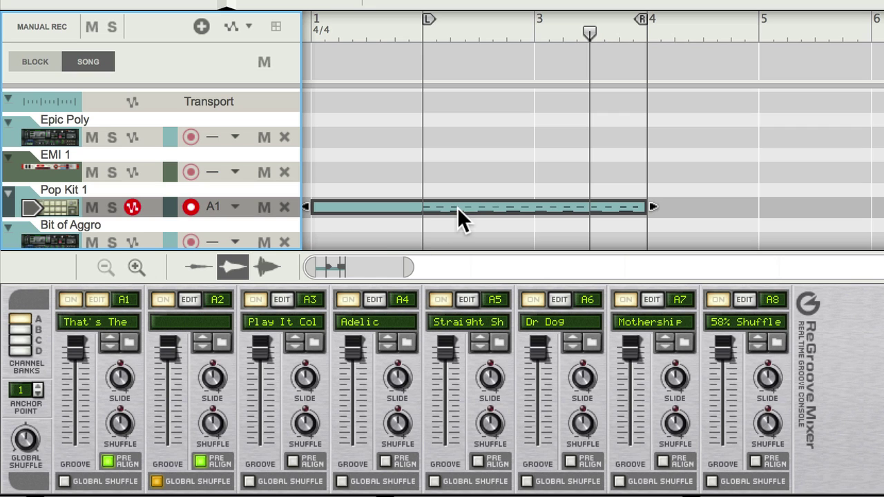
Open the Pop Kit 1 clip with every drum lane visible and the playhead at bar 2
{"action": "double_click", "coordinate": [475, 208]}
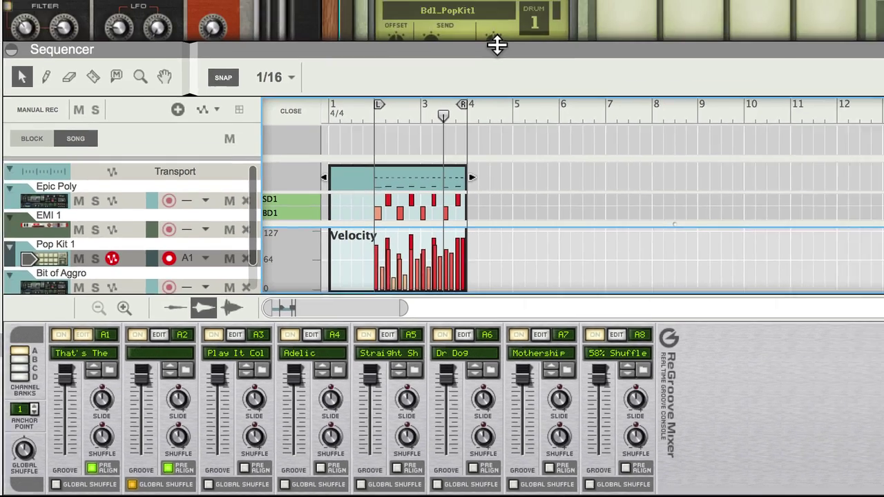
{"action": "left_click_drag", "start_coordinate": [497, 3], "coordinate": [496, 0]}
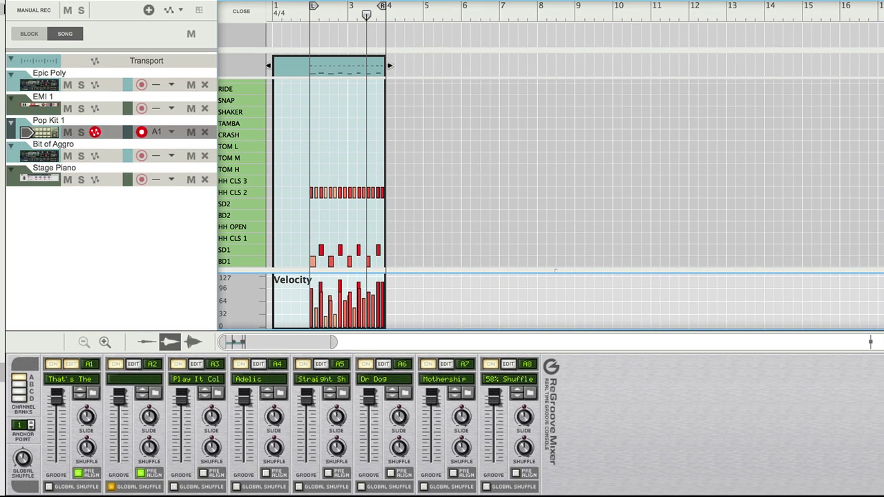
{"action": "left_click_drag", "start_coordinate": [319, 15], "coordinate": [310, 13]}
Disable the groove on the Pop Kit 1 track and play from the left locator
{"action": "left_click", "coordinate": [158, 130]}
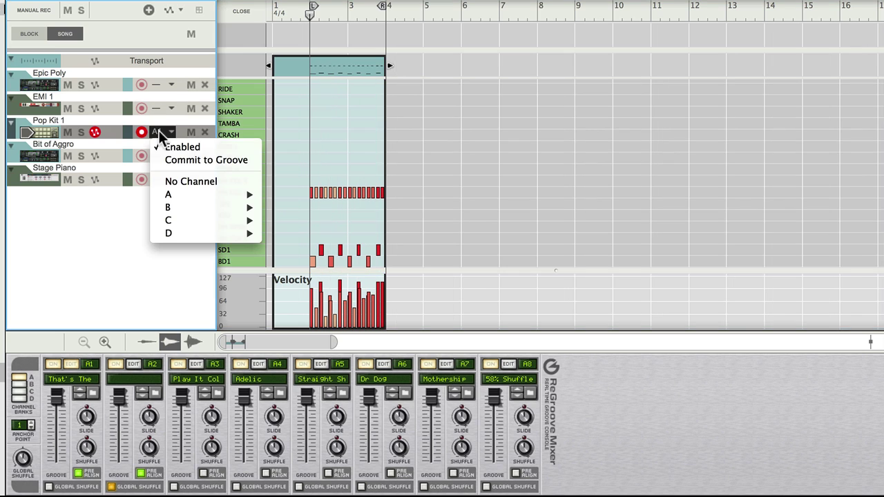
{"action": "left_click", "coordinate": [159, 144]}
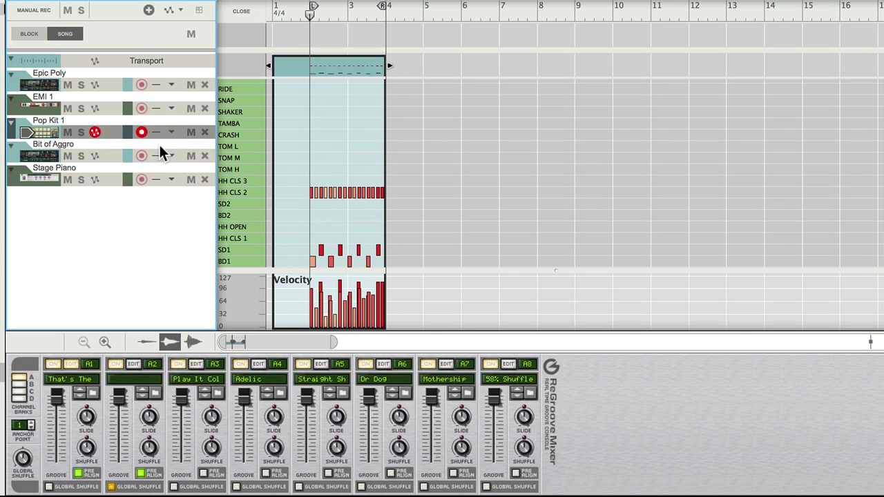
{"action": "key", "text": "space"}
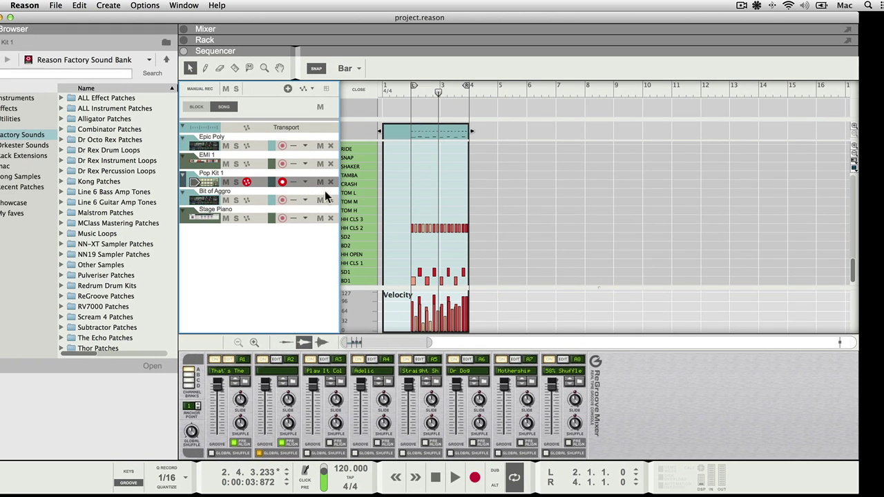
Return to the song arrangement and quantize the selected Pop Kit 1 clip
{"action": "left_click", "coordinate": [443, 136]}
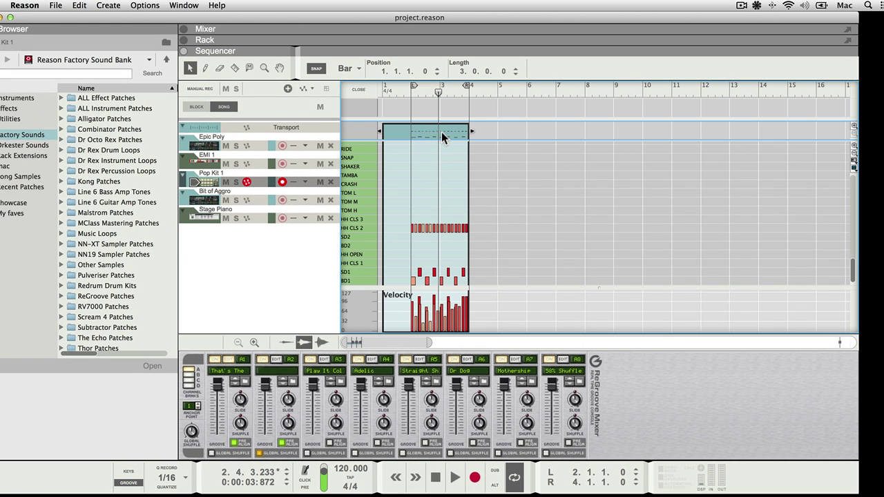
{"action": "left_click", "coordinate": [144, 5]}
{"action": "left_click", "coordinate": [158, 257]}
{"action": "left_click", "coordinate": [117, 5]}
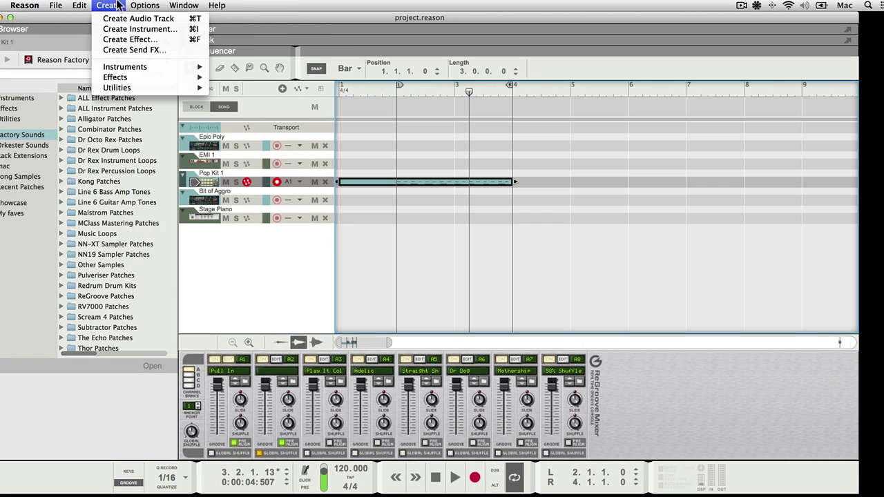
{"action": "mouse_move", "coordinate": [79, 4]}
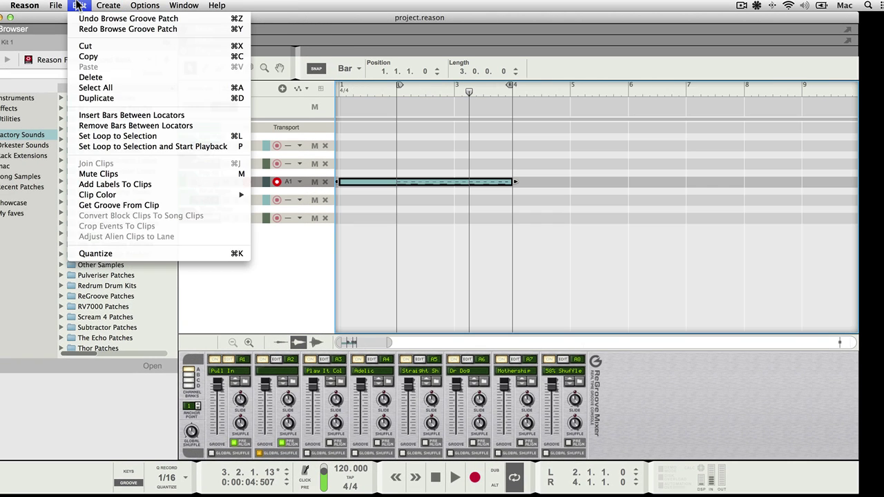
{"action": "left_click", "coordinate": [120, 255]}
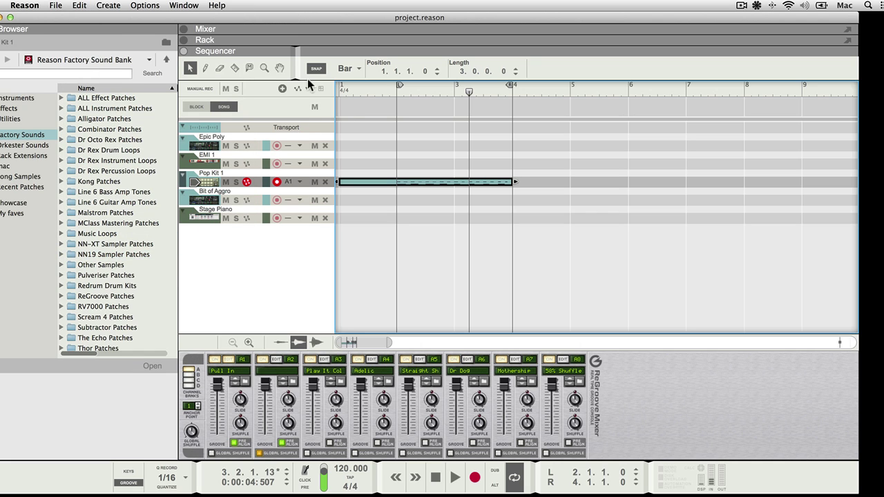
View the quantize and pitch tools in the Tool Window, close it, and check Edit's undo entry
{"action": "left_click", "coordinate": [184, 5]}
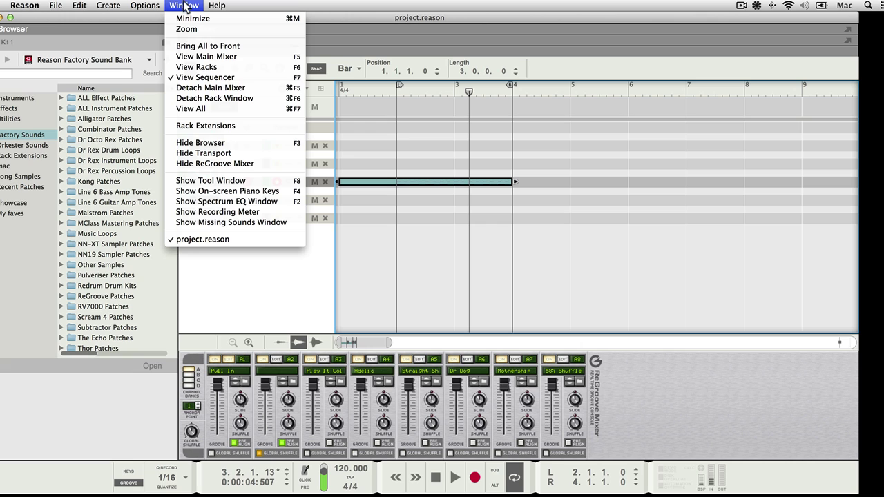
{"action": "left_click", "coordinate": [178, 183]}
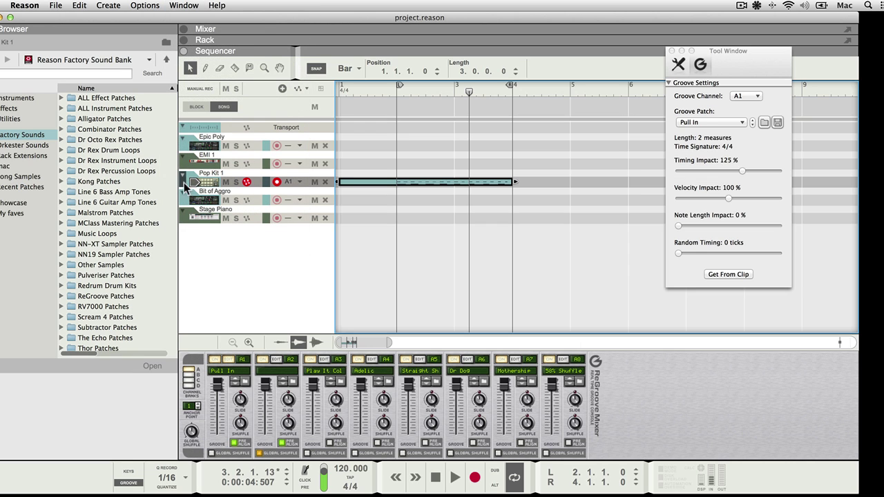
{"action": "left_click", "coordinate": [679, 65]}
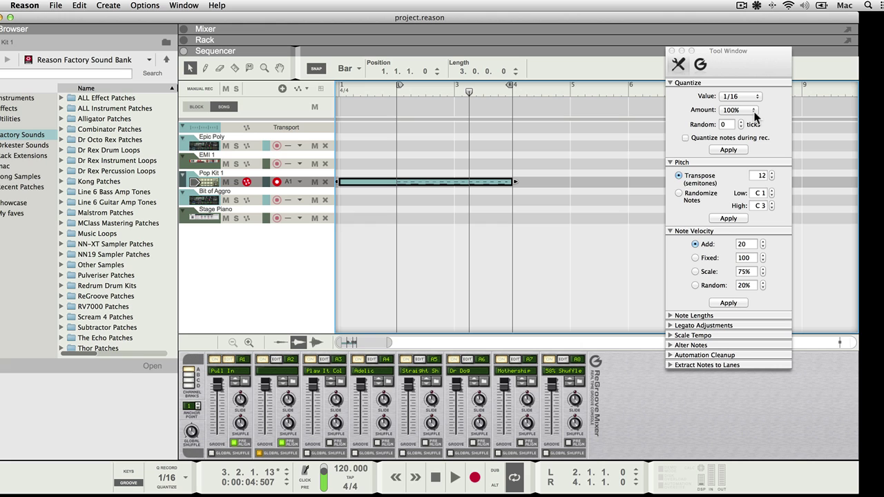
{"action": "left_click", "coordinate": [670, 51]}
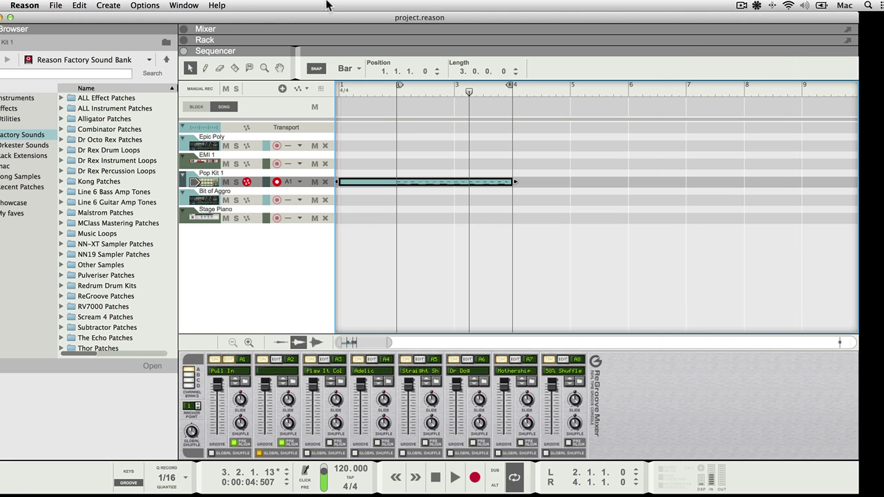
{"action": "left_click", "coordinate": [78, 6]}
{"action": "left_click", "coordinate": [86, 15]}
Keep Pop Kit 1 routed to groove channel A1 (Pull In) and start playback
{"action": "left_click", "coordinate": [297, 183]}
{"action": "mouse_move", "coordinate": [303, 231]}
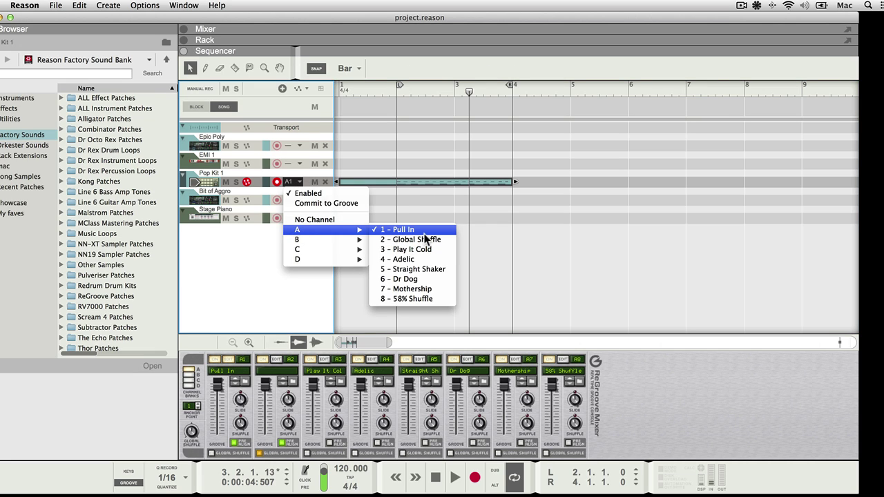
{"action": "left_click", "coordinate": [424, 233]}
{"action": "key", "text": "space"}
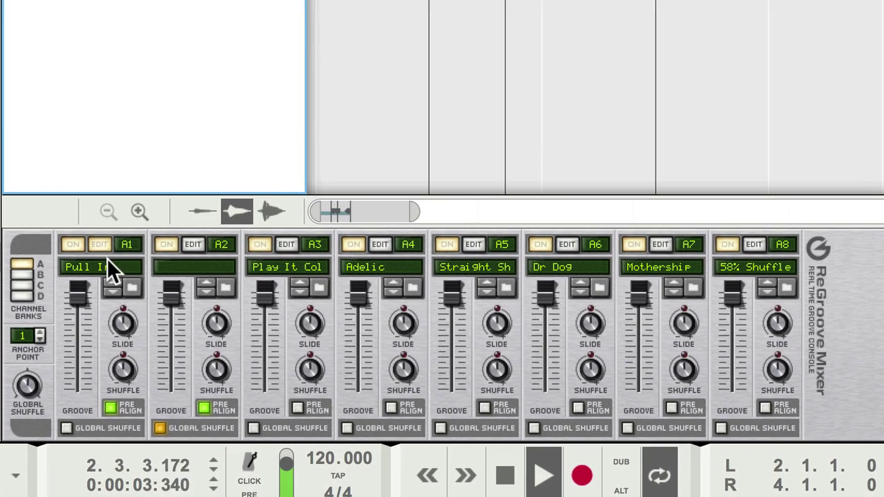
Try the Mothership and Ouh Mama grooves on A1, then load Pull In.grov back
{"action": "left_click", "coordinate": [106, 260]}
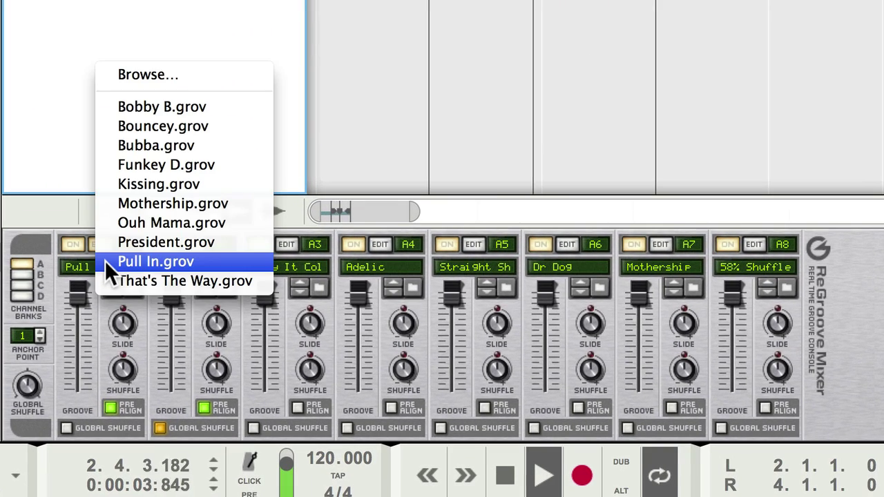
{"action": "left_click", "coordinate": [194, 205]}
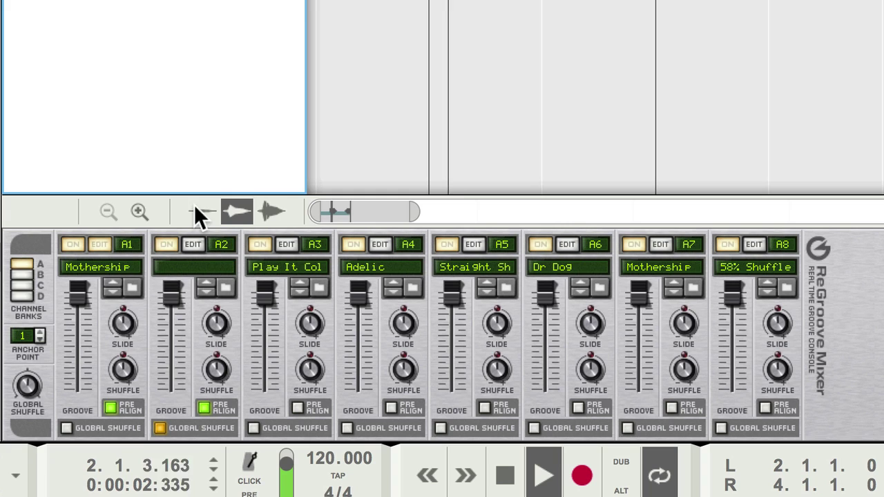
{"action": "left_click", "coordinate": [122, 267]}
{"action": "left_click", "coordinate": [134, 283]}
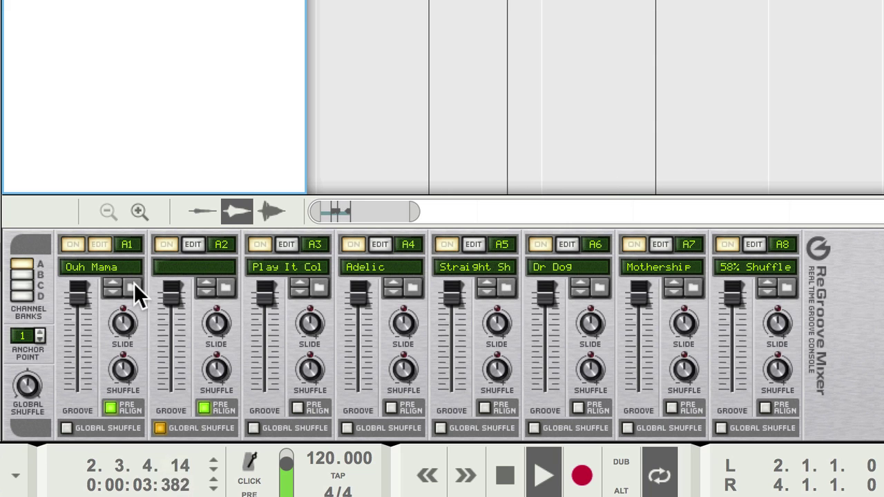
{"action": "left_click", "coordinate": [105, 267]}
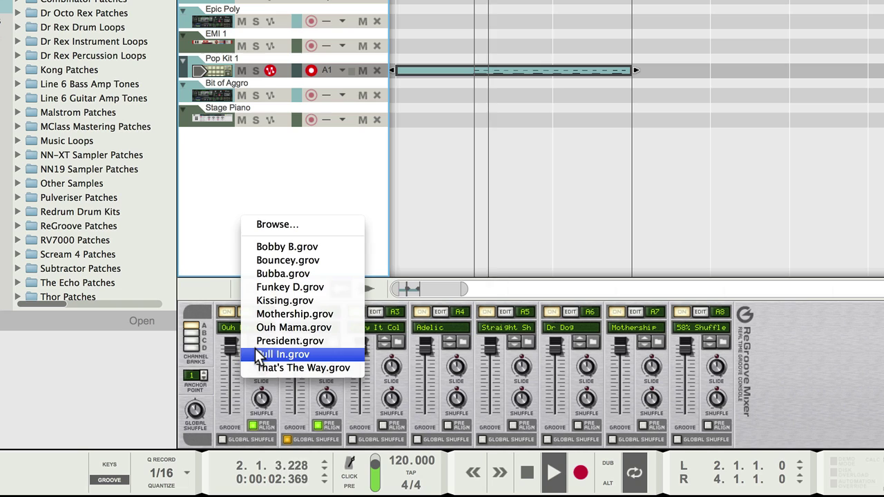
{"action": "left_click", "coordinate": [149, 305]}
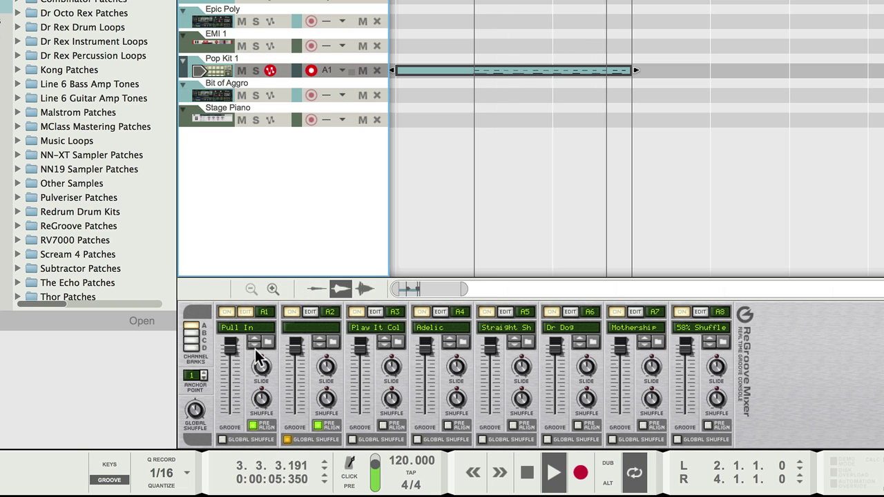
Assign Pop Kit 1 to groove channel A4 - Adelic, play it, and open A4's settings
{"action": "key", "text": "space"}
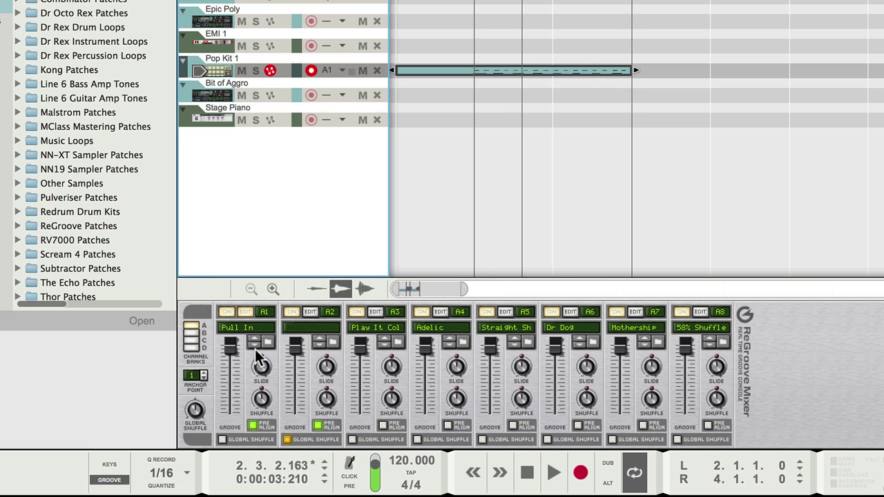
{"action": "left_click", "coordinate": [332, 70]}
{"action": "mouse_move", "coordinate": [349, 149]}
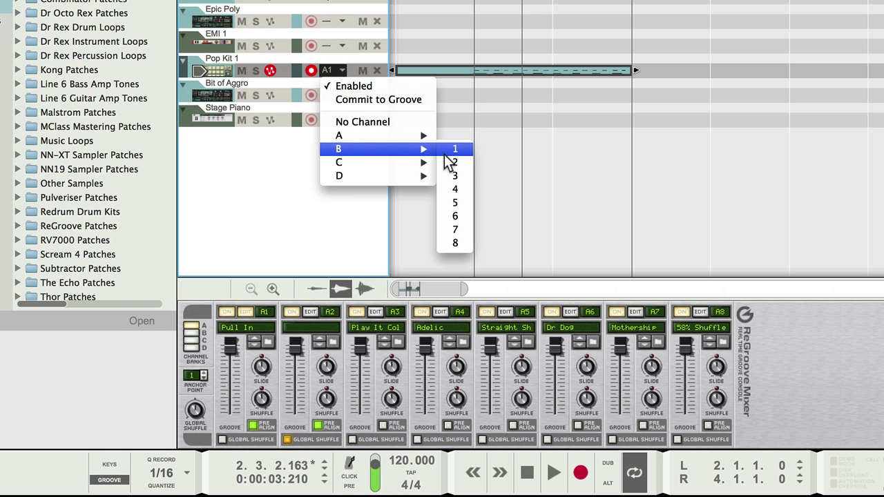
{"action": "mouse_move", "coordinate": [423, 137]}
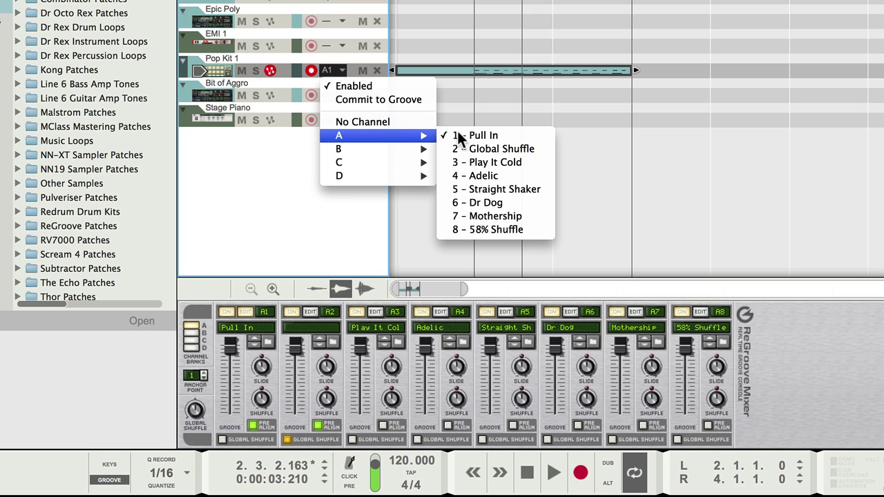
{"action": "left_click", "coordinate": [483, 176]}
{"action": "key", "text": "space"}
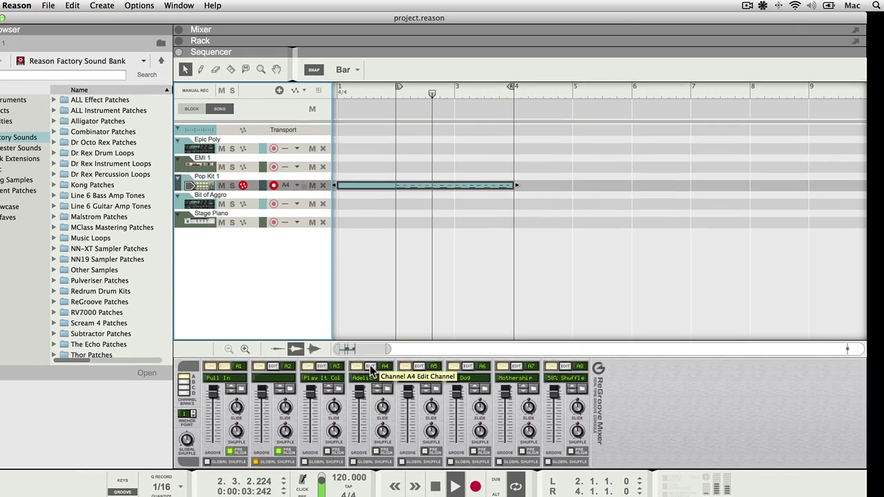
{"action": "left_click", "coordinate": [369, 364]}
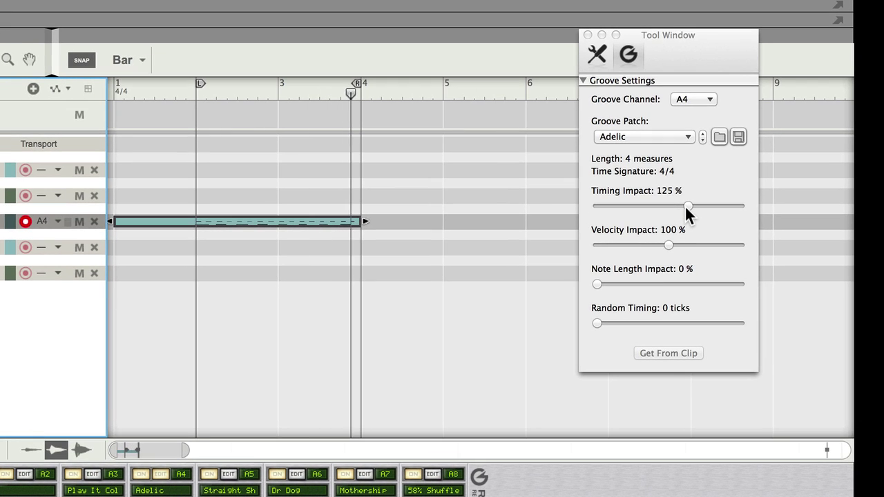
Give the Adelic groove 58% Timing Impact and 53 ticks Random Timing
{"action": "left_click_drag", "start_coordinate": [688, 206], "coordinate": [638, 205]}
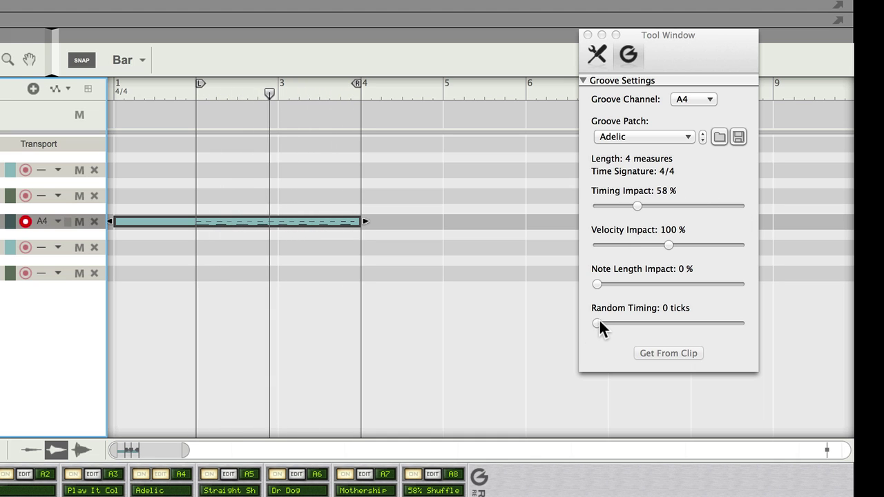
{"action": "left_click_drag", "start_coordinate": [598, 323], "coordinate": [661, 324]}
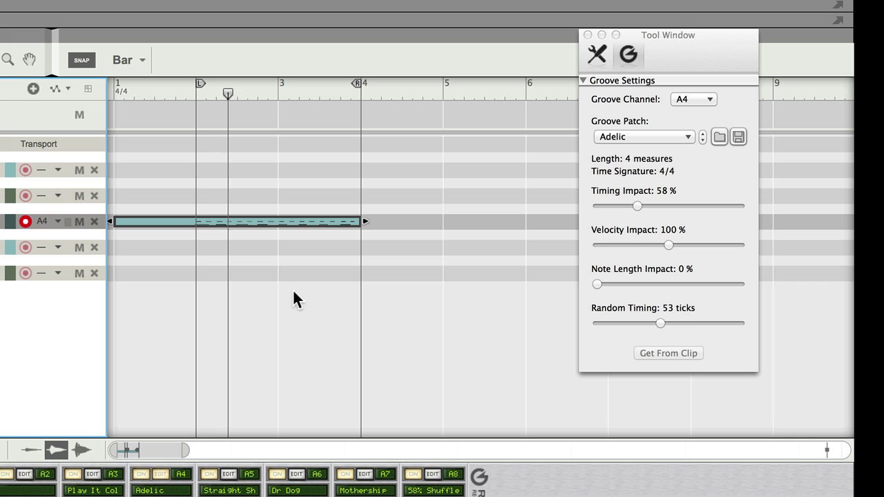
Untick Enabled in Pop Kit 1's groove dropdown and play the drums without groove
{"action": "left_click", "coordinate": [46, 220]}
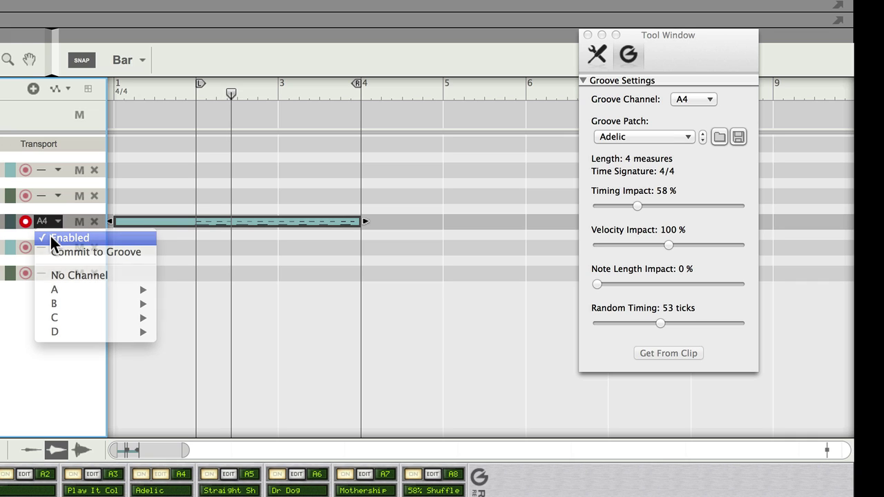
{"action": "left_click", "coordinate": [51, 238]}
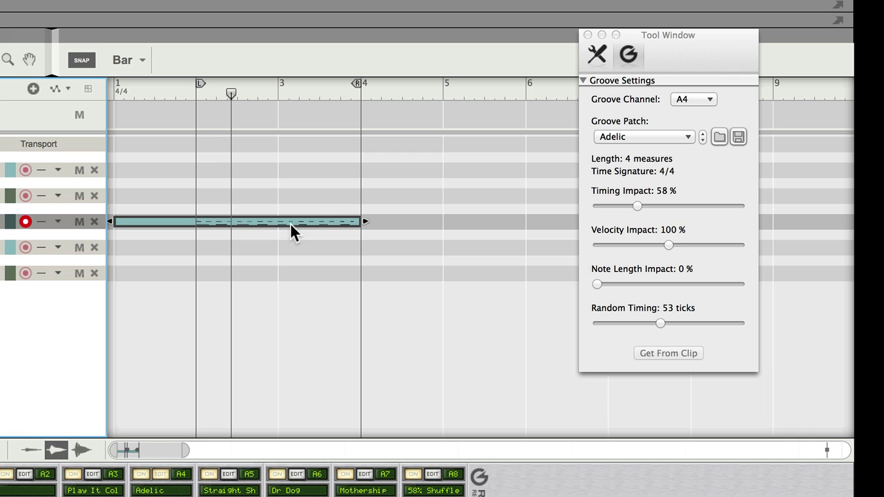
{"action": "key", "text": "space"}
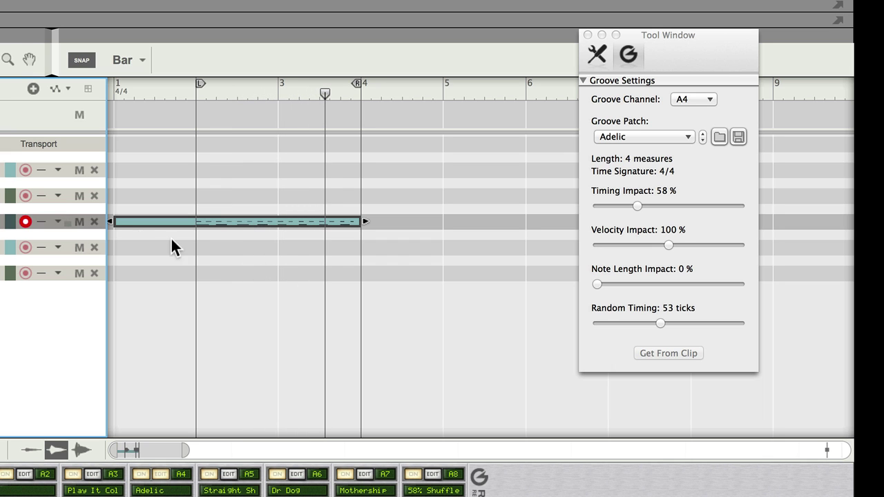
Route Pop Kit 1 to groove channel A3 - Play It Cold and raise A3's shuffle to about 73%
{"action": "left_click", "coordinate": [48, 219]}
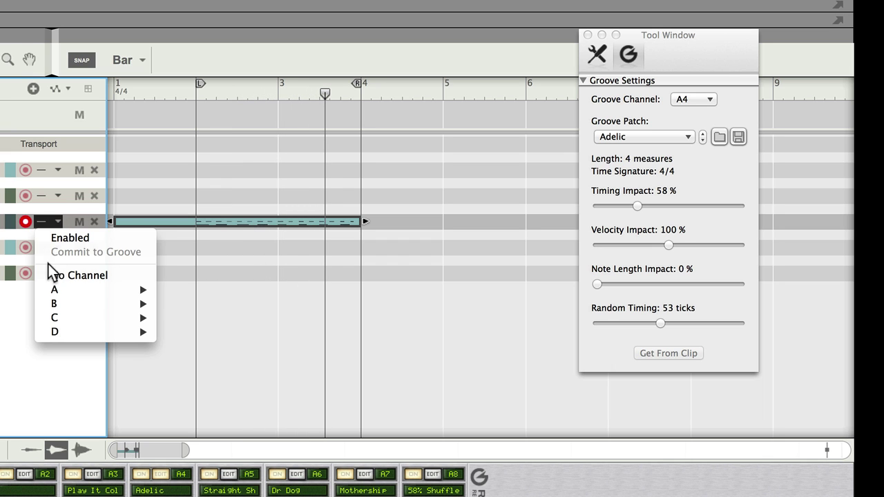
{"action": "mouse_move", "coordinate": [48, 290]}
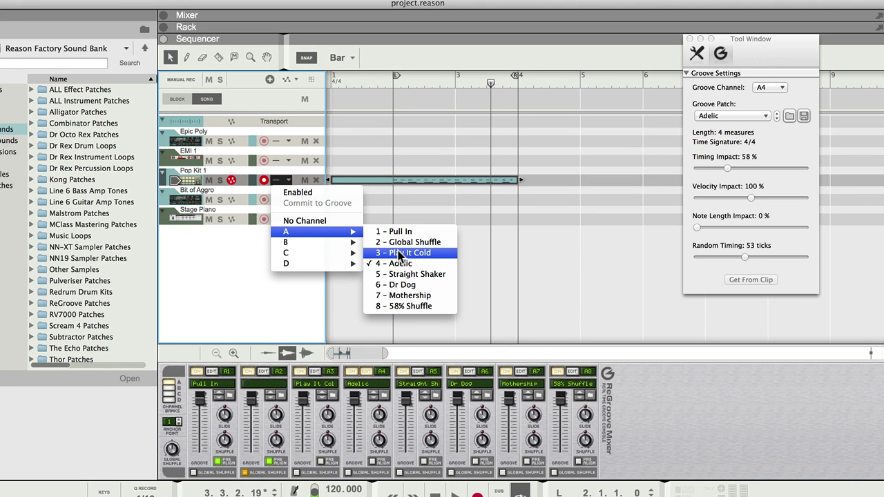
{"action": "left_click", "coordinate": [399, 253]}
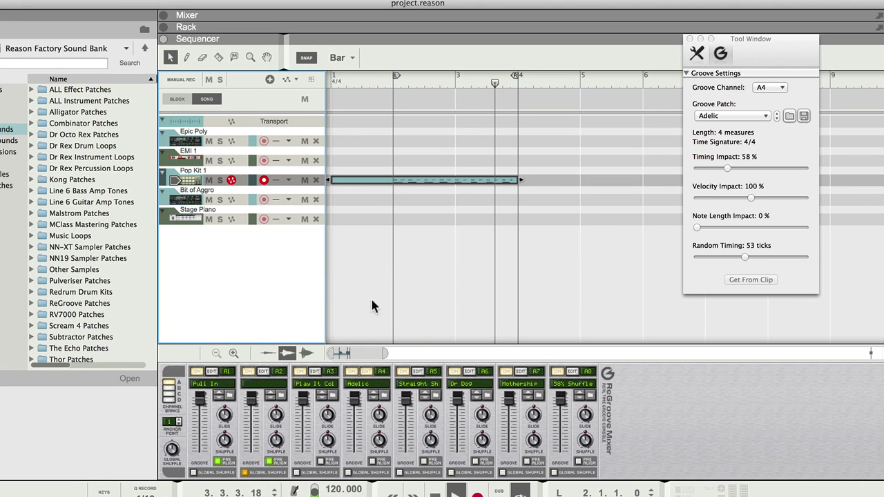
{"action": "left_click_drag", "start_coordinate": [302, 399], "coordinate": [301, 438]}
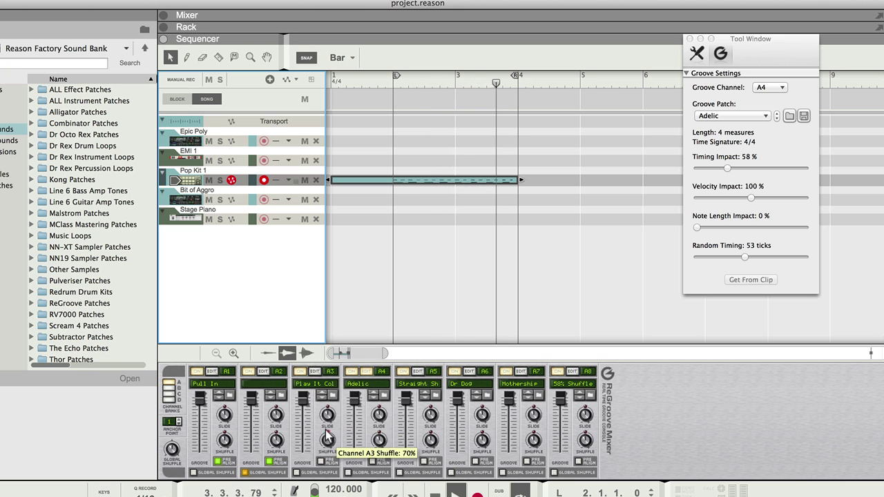
{"action": "scroll", "coordinate": [327, 434], "scroll_direction": "up", "scroll_amount": 4}
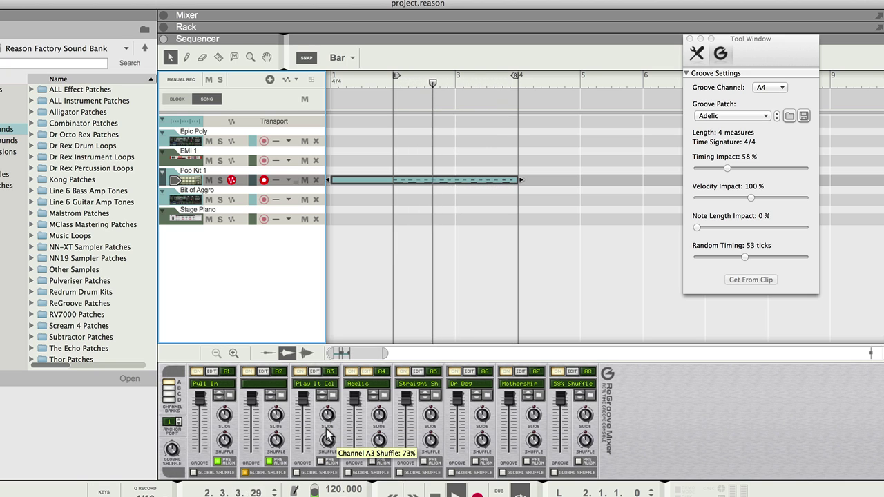
Reassign Pop Kit 1 to groove channel A3 and stop playback
{"action": "left_click", "coordinate": [280, 182]}
{"action": "mouse_move", "coordinate": [310, 231]}
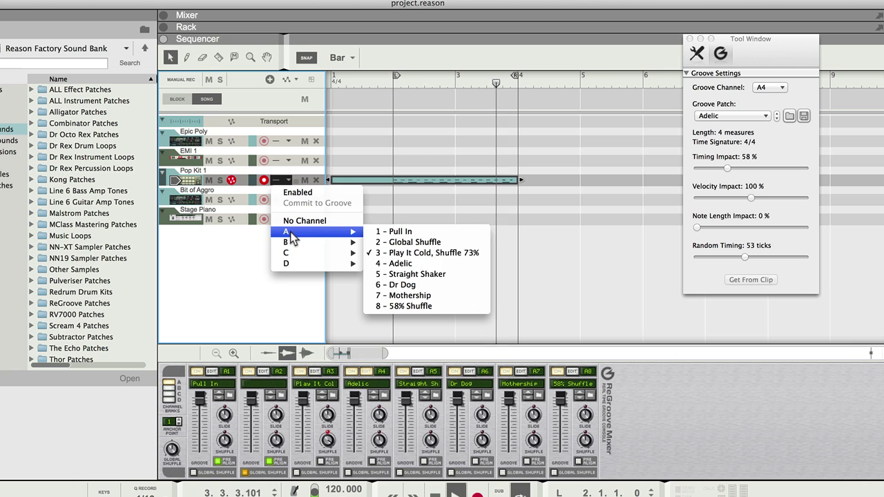
{"action": "left_click", "coordinate": [431, 253]}
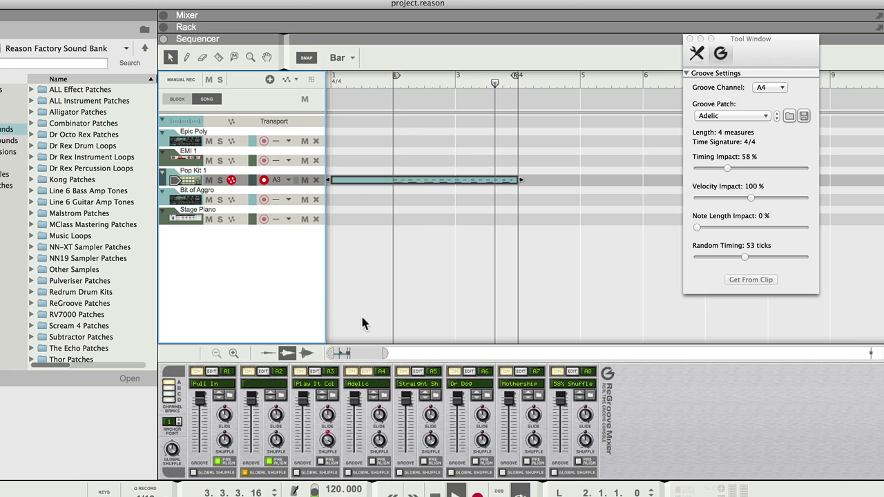
{"action": "mouse_move", "coordinate": [325, 446]}
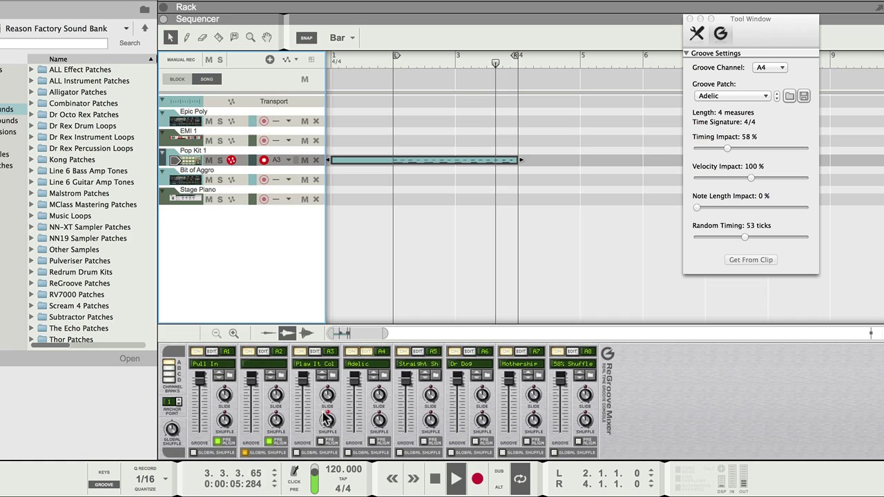
{"action": "key", "text": "space"}
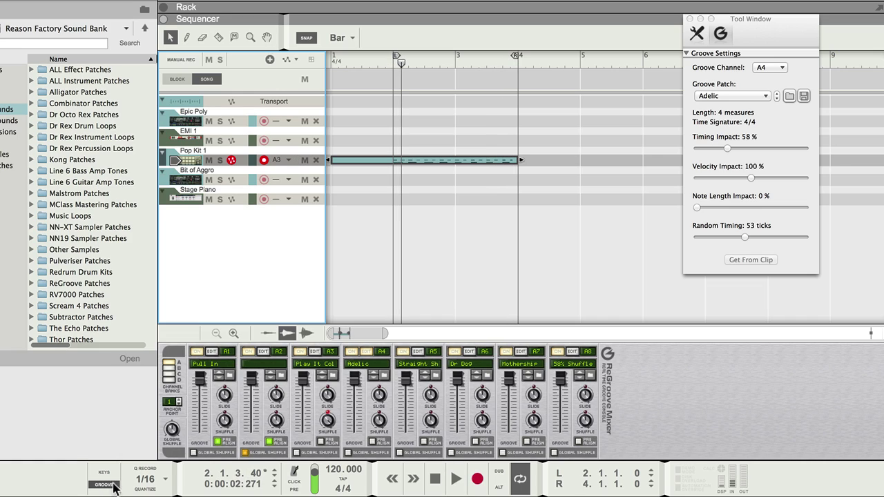